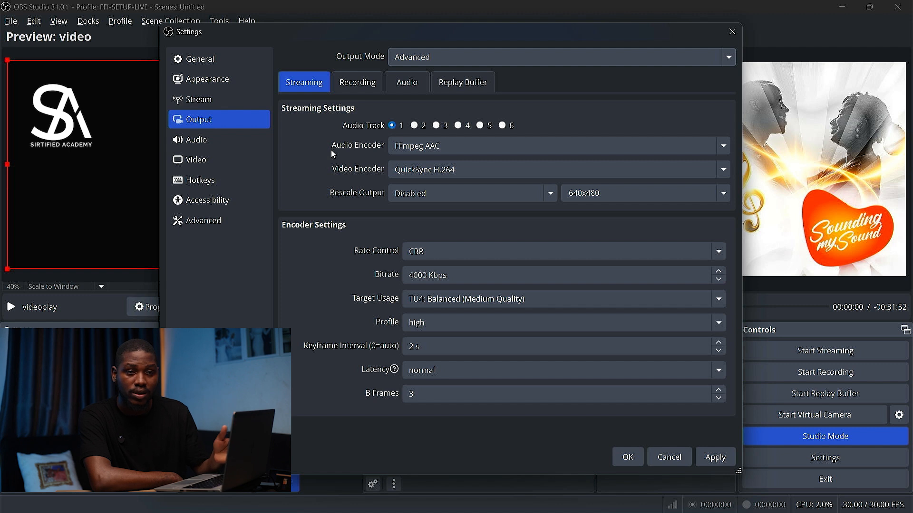
Switch the output mode to Simple
{"action": "left_click", "coordinate": [454, 58]}
{"action": "left_click", "coordinate": [431, 74]}
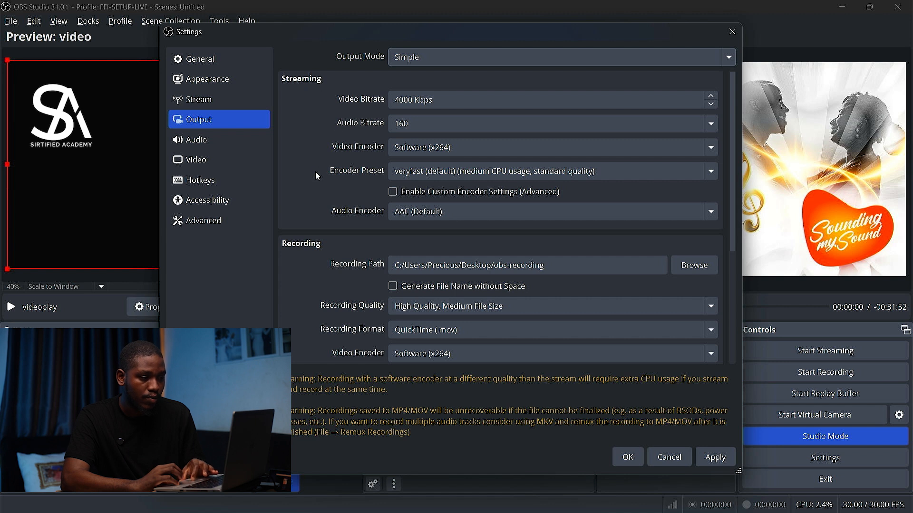
{"action": "scroll", "coordinate": [329, 266], "scroll_direction": "down", "scroll_amount": 6}
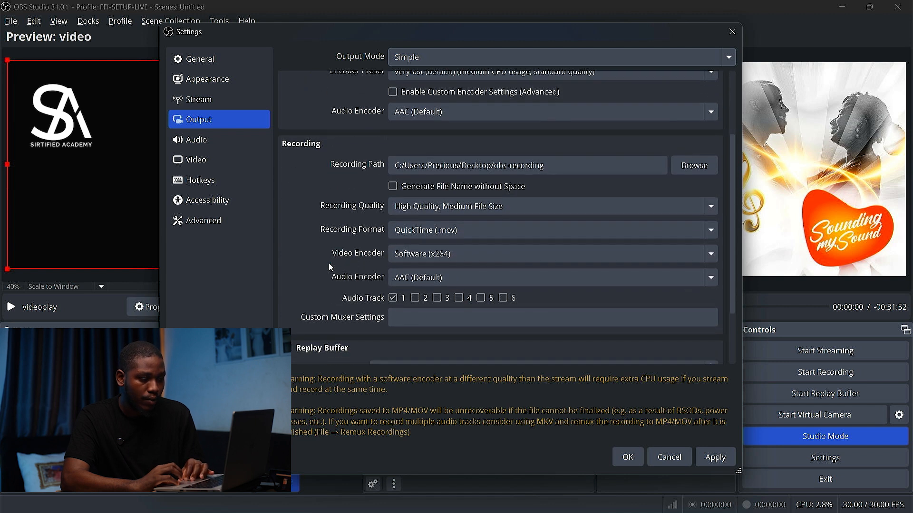
{"action": "scroll", "coordinate": [343, 275], "scroll_direction": "up", "scroll_amount": 6}
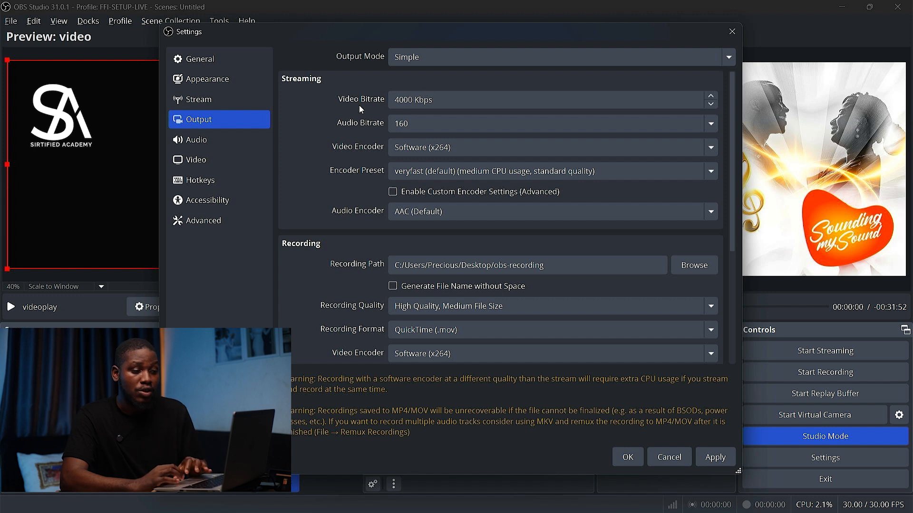
Review the streaming video bitrate, audio bitrate and video encoder options, keeping 160 and Software (x264)
{"action": "left_click", "coordinate": [413, 99]}
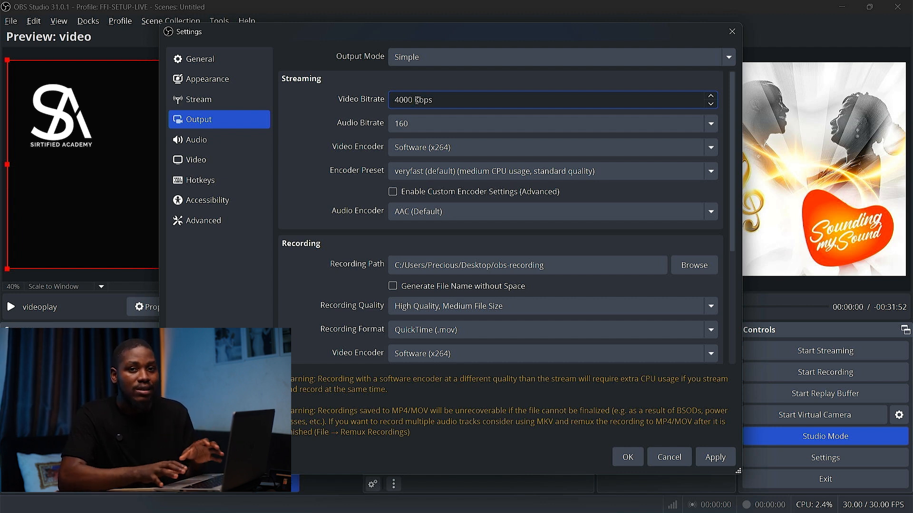
{"action": "left_click", "coordinate": [412, 122]}
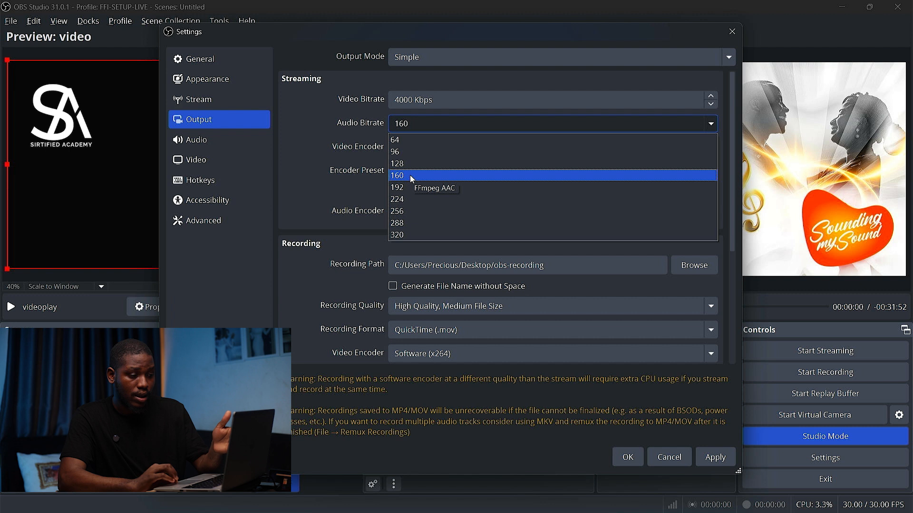
{"action": "left_click", "coordinate": [412, 176]}
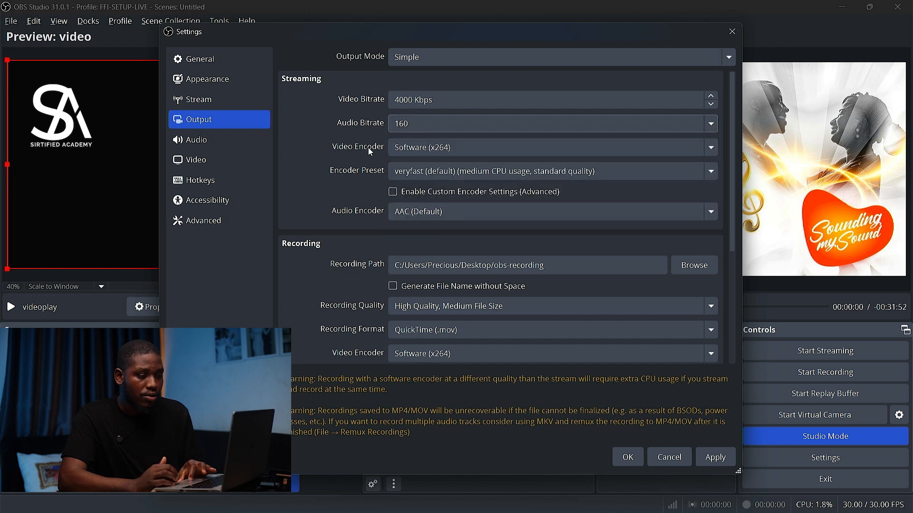
{"action": "left_click", "coordinate": [421, 149]}
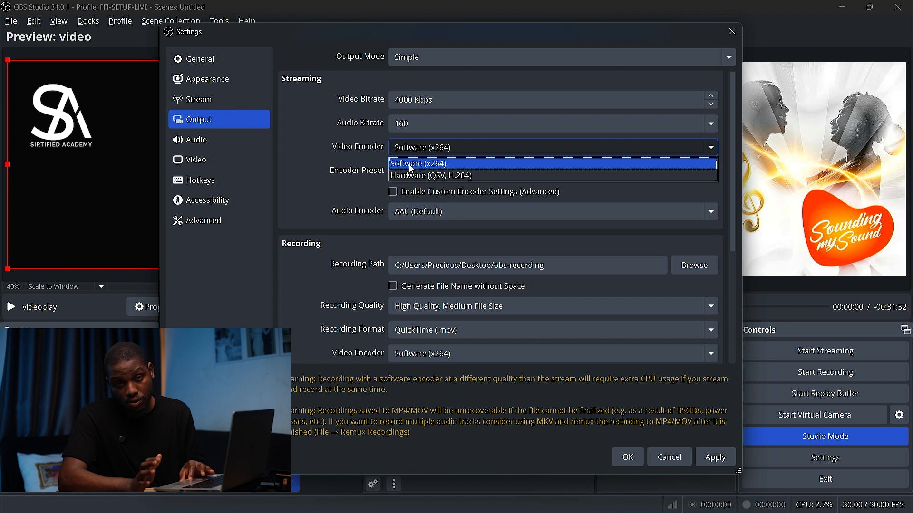
{"action": "left_click", "coordinate": [411, 165]}
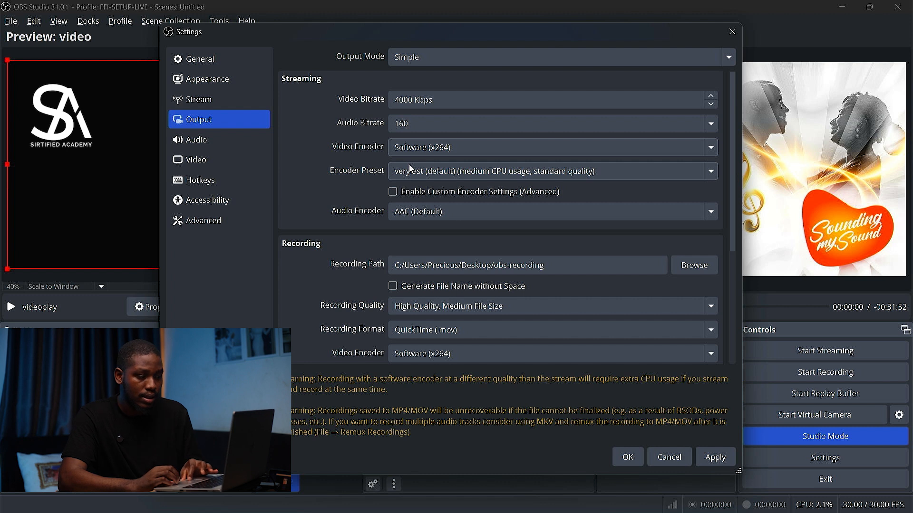
Review the streaming encoder preset and audio encoder options, keeping veryfast and AAC (Default)
{"action": "left_click", "coordinate": [440, 149]}
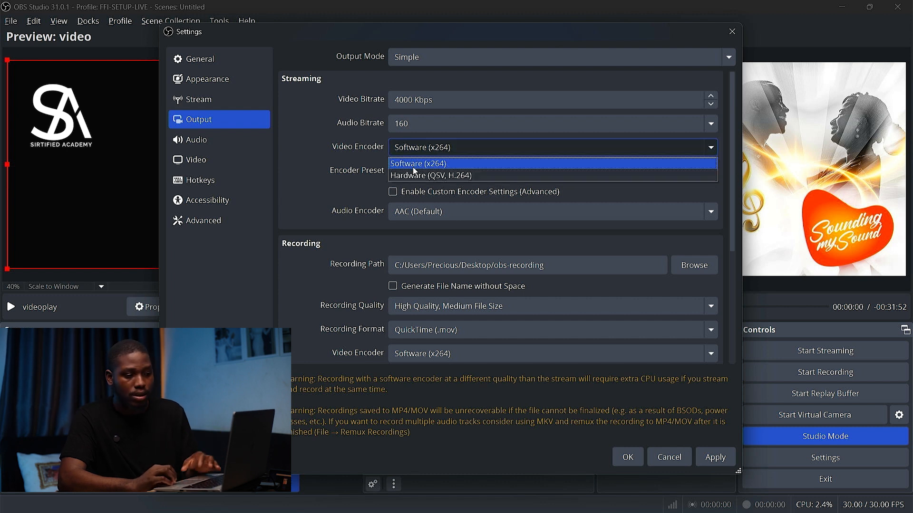
{"action": "left_click", "coordinate": [356, 178]}
{"action": "left_click", "coordinate": [405, 172]}
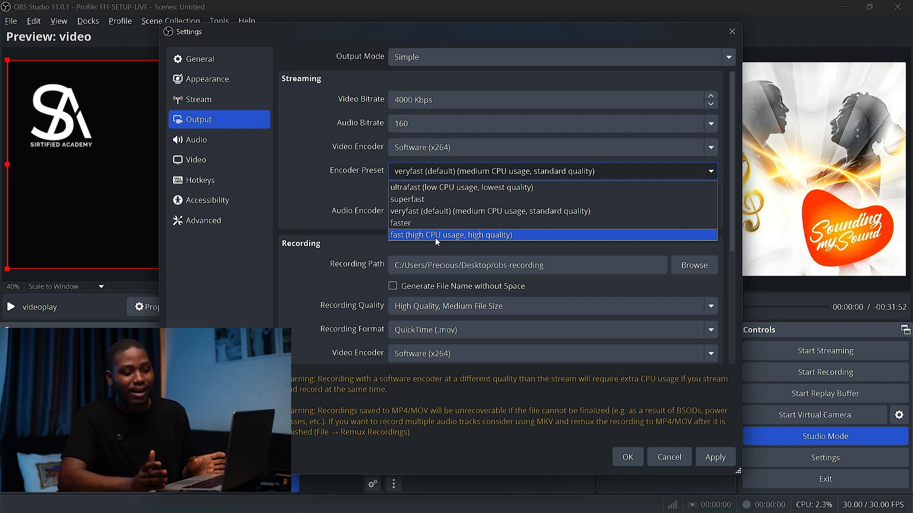
{"action": "left_click", "coordinate": [492, 212]}
{"action": "left_click", "coordinate": [395, 213]}
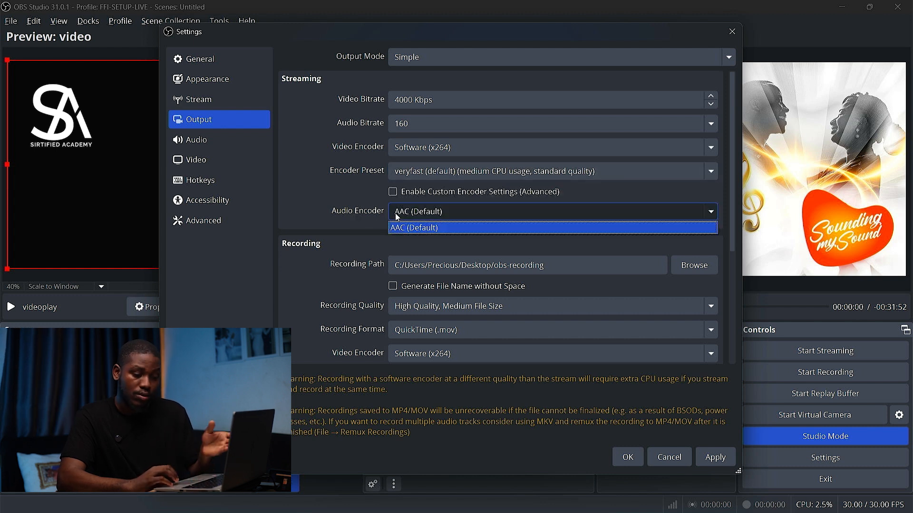
{"action": "left_click", "coordinate": [364, 229]}
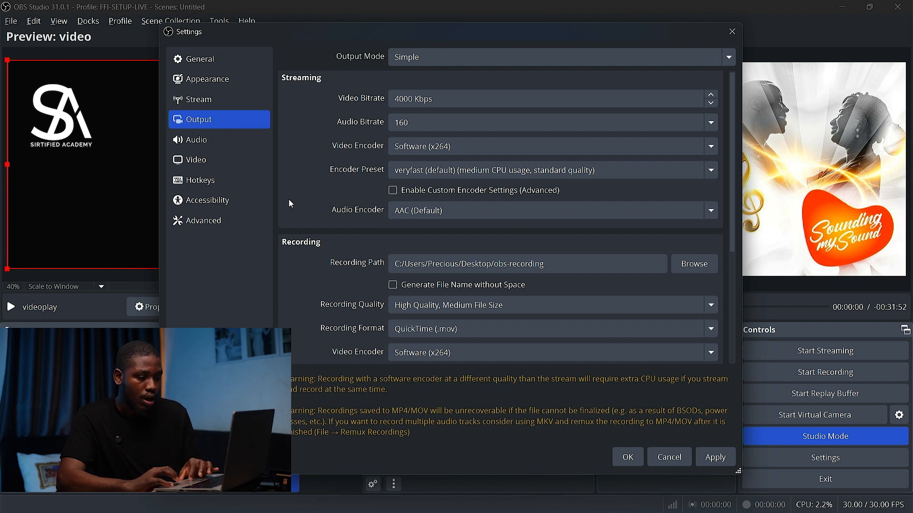
Set the recording path to the obs-recording folder on the Desktop
{"action": "scroll", "coordinate": [350, 247], "scroll_direction": "down", "scroll_amount": 2}
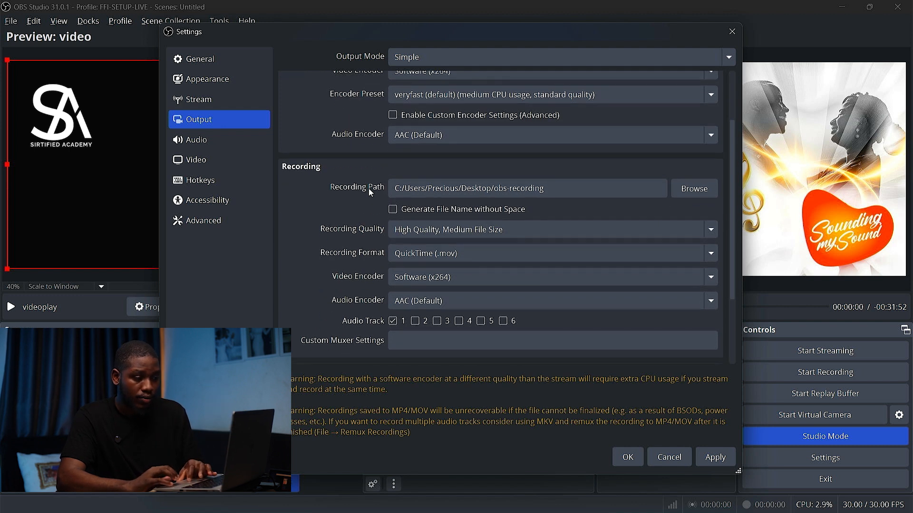
{"action": "left_click", "coordinate": [431, 189]}
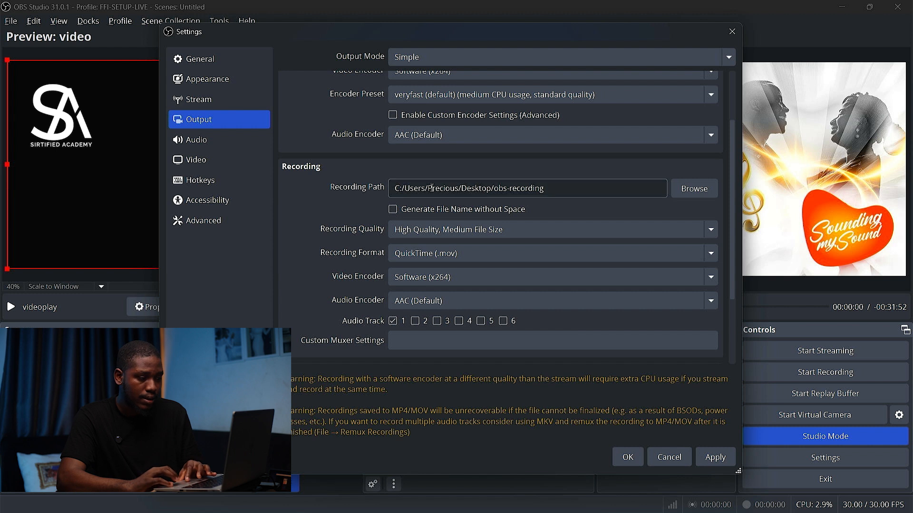
{"action": "left_click", "coordinate": [699, 191]}
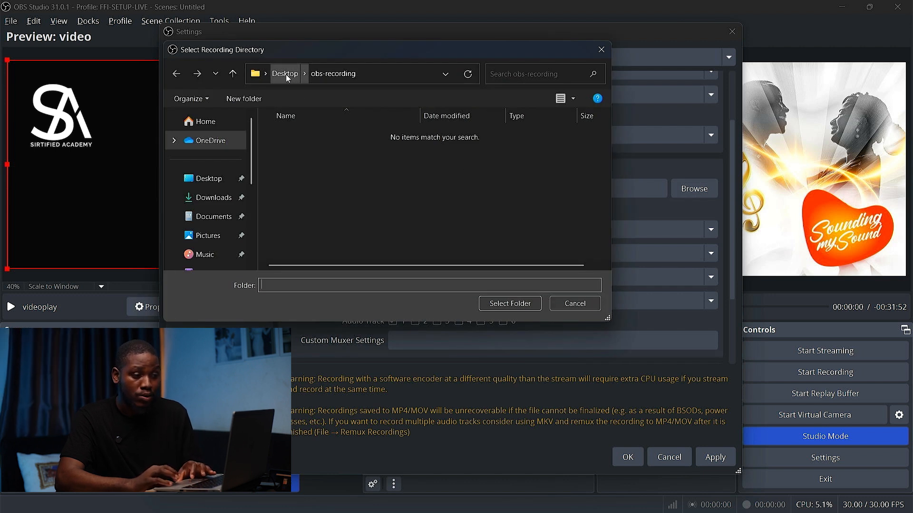
{"action": "left_click", "coordinate": [286, 74]}
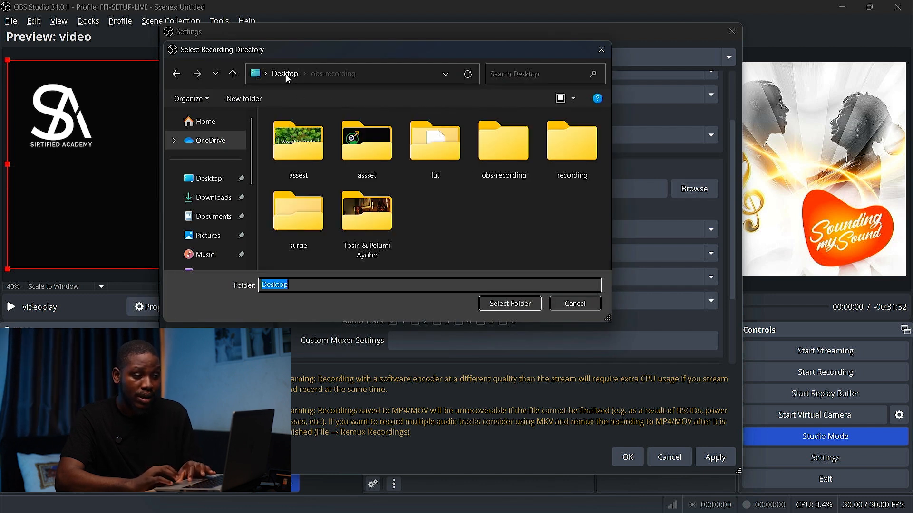
{"action": "double_click", "coordinate": [495, 159]}
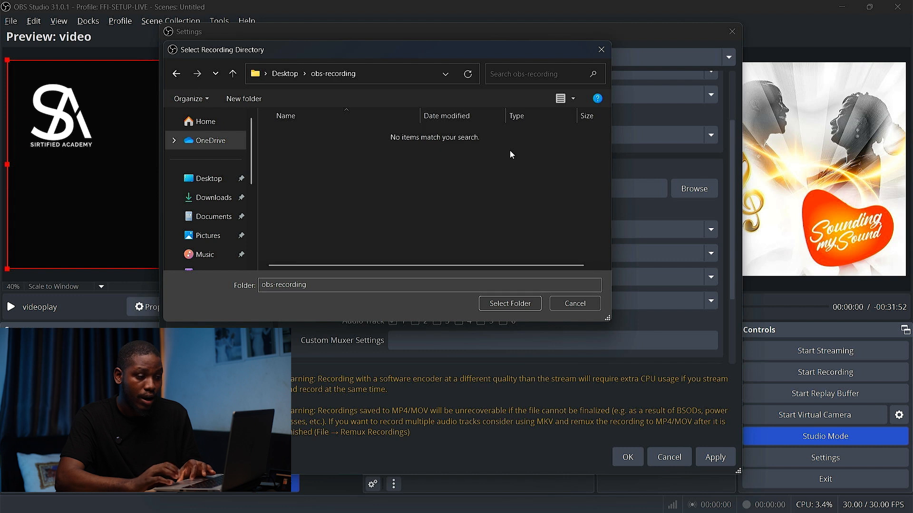
{"action": "left_click", "coordinate": [510, 304]}
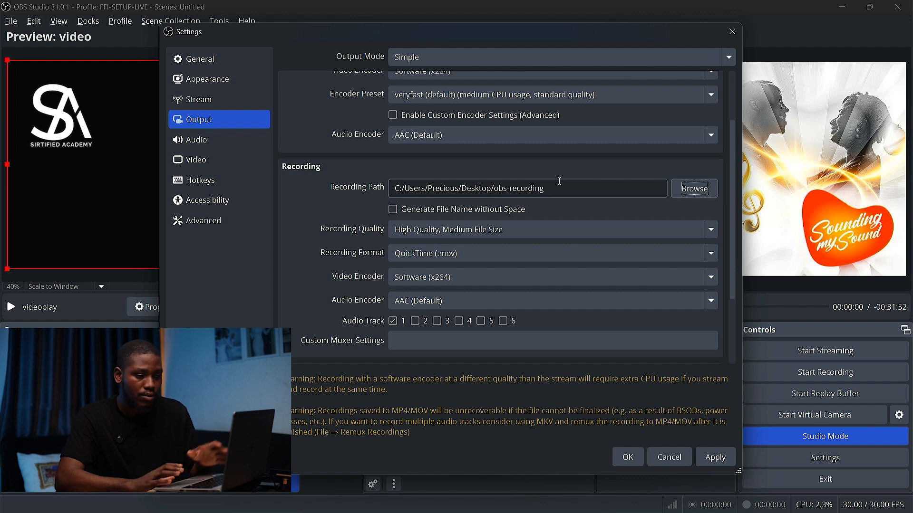
Choose High Quality, Medium File Size as the recording quality
{"action": "left_click", "coordinate": [417, 232]}
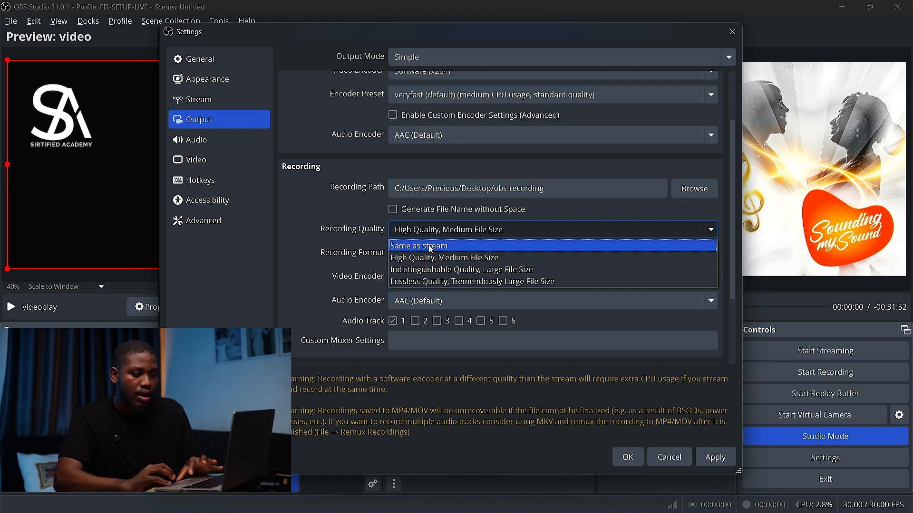
{"action": "left_click", "coordinate": [446, 258]}
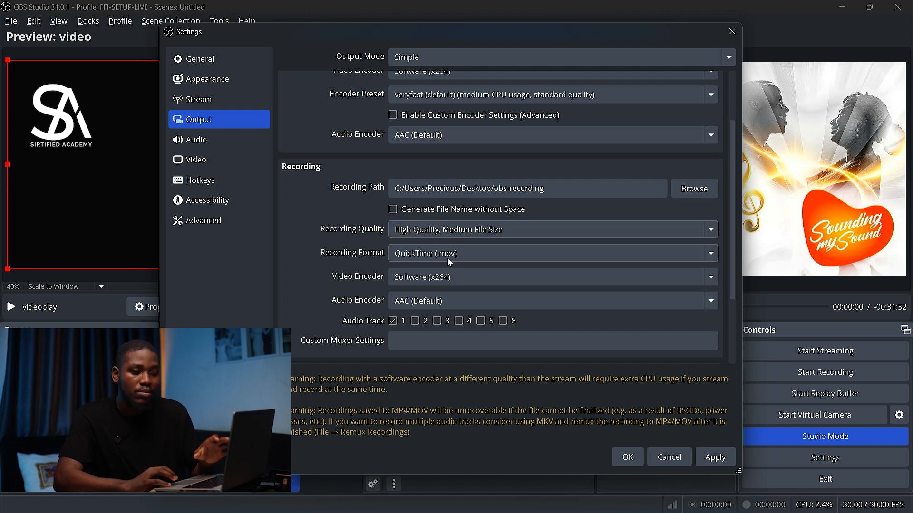
{"action": "left_click", "coordinate": [493, 231]}
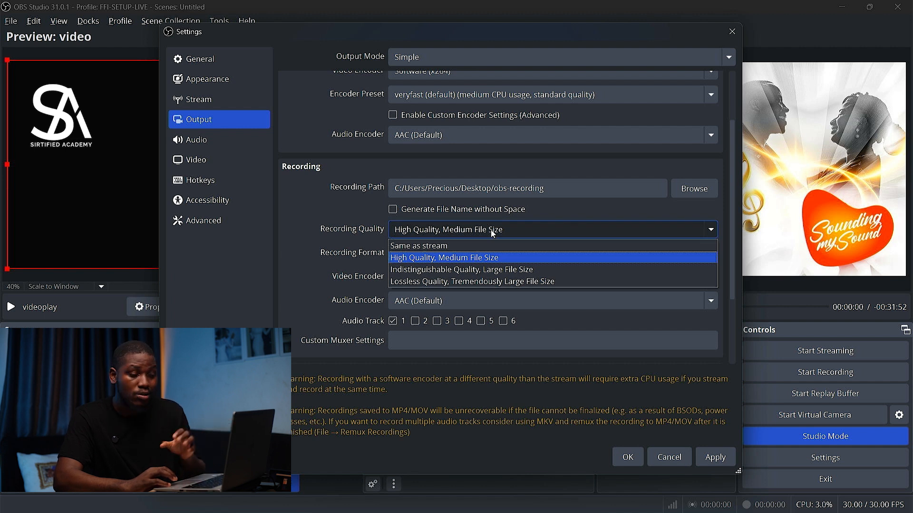
{"action": "left_click", "coordinate": [478, 260]}
Try Matroska Video (.mkv) as the recording format, then return it to QuickTime (.mov)
{"action": "left_click", "coordinate": [417, 251]}
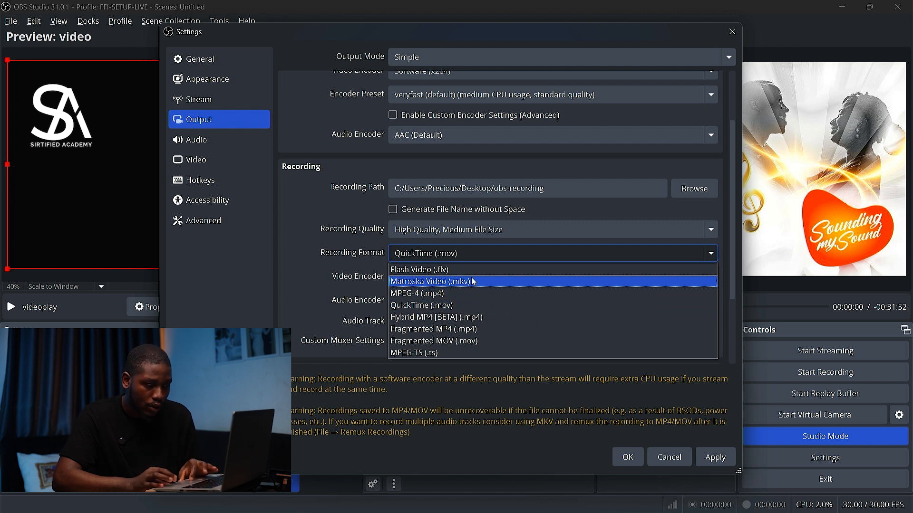
{"action": "left_click", "coordinate": [430, 282]}
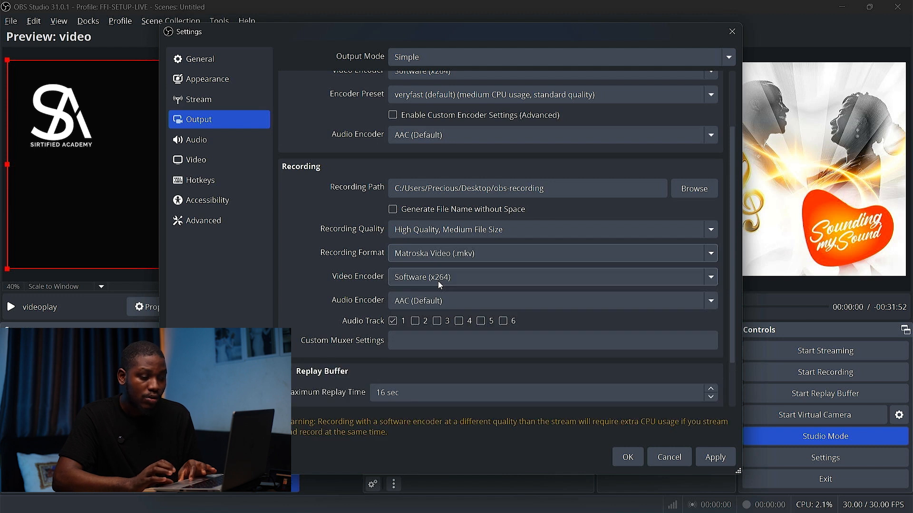
{"action": "left_click", "coordinate": [452, 258]}
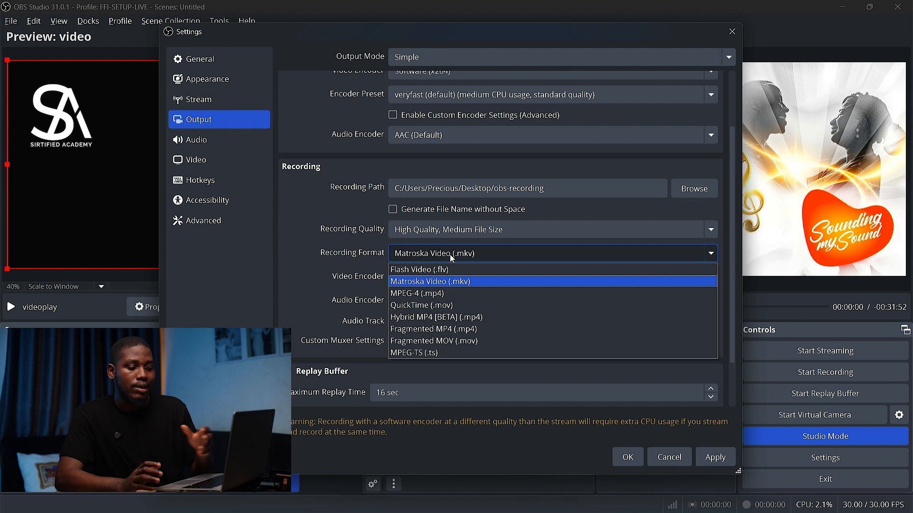
{"action": "left_click", "coordinate": [459, 307]}
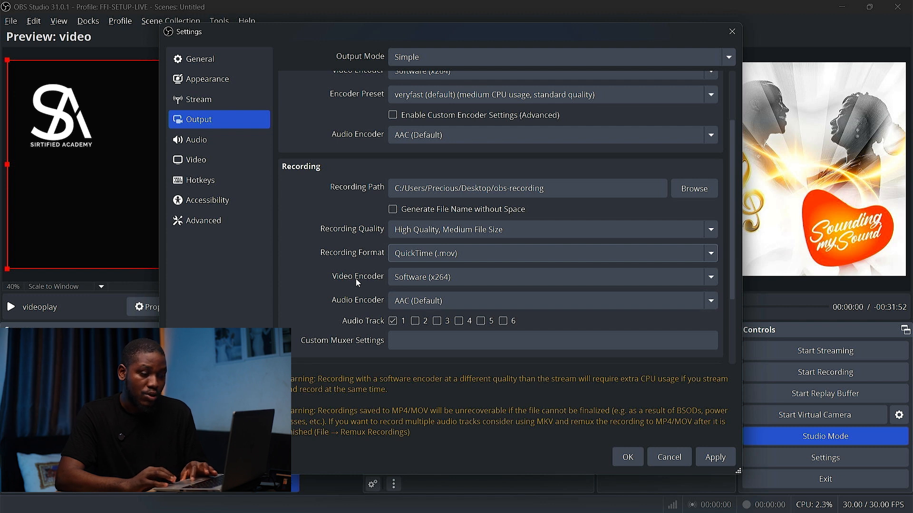
Choose Software (x264) as the recording video encoder and AAC (Default) as the recording audio encoder
{"action": "left_click", "coordinate": [412, 277]}
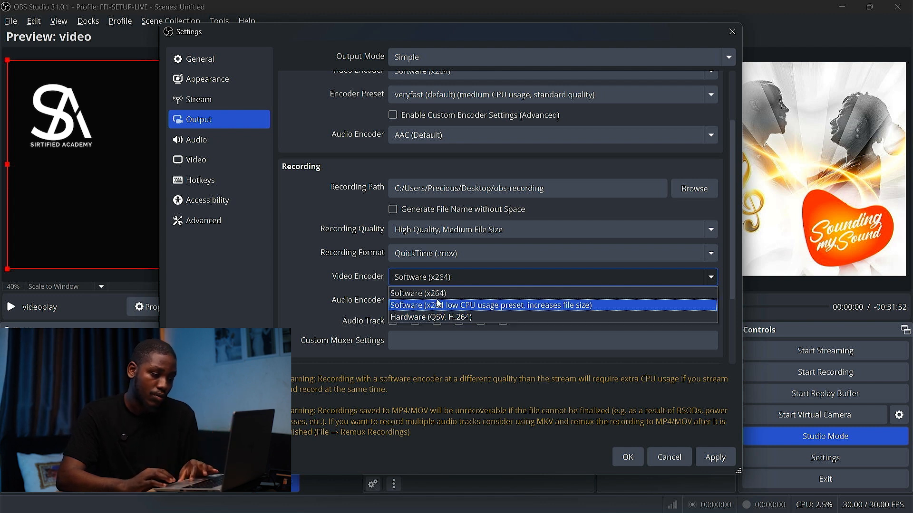
{"action": "left_click", "coordinate": [445, 292]}
{"action": "left_click", "coordinate": [413, 299]}
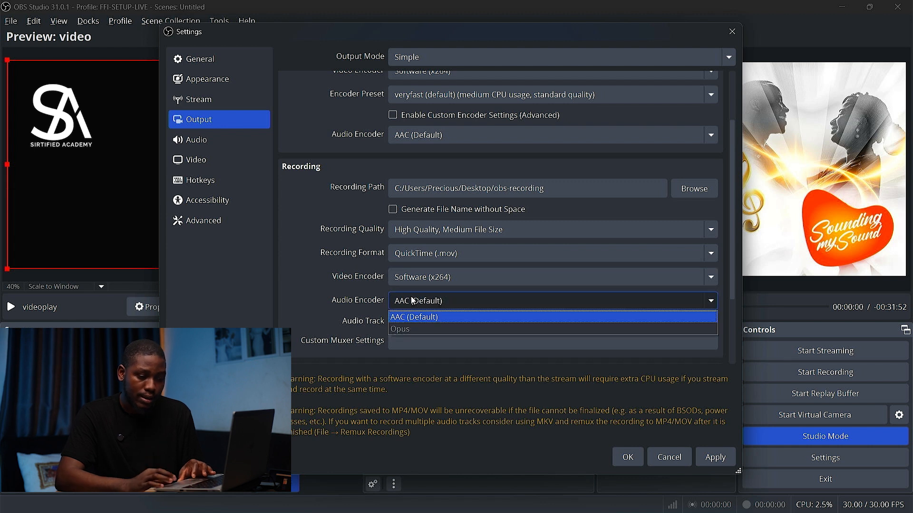
{"action": "left_click", "coordinate": [412, 299]}
Enable the Replay Buffer
{"action": "scroll", "coordinate": [352, 325], "scroll_direction": "down", "scroll_amount": 1}
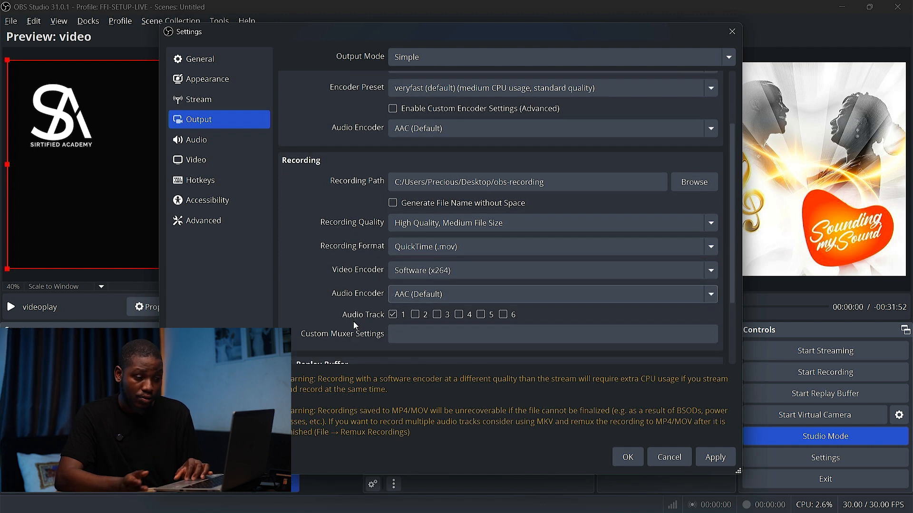
{"action": "scroll", "coordinate": [355, 326], "scroll_direction": "down", "scroll_amount": 4}
{"action": "left_click", "coordinate": [286, 270]}
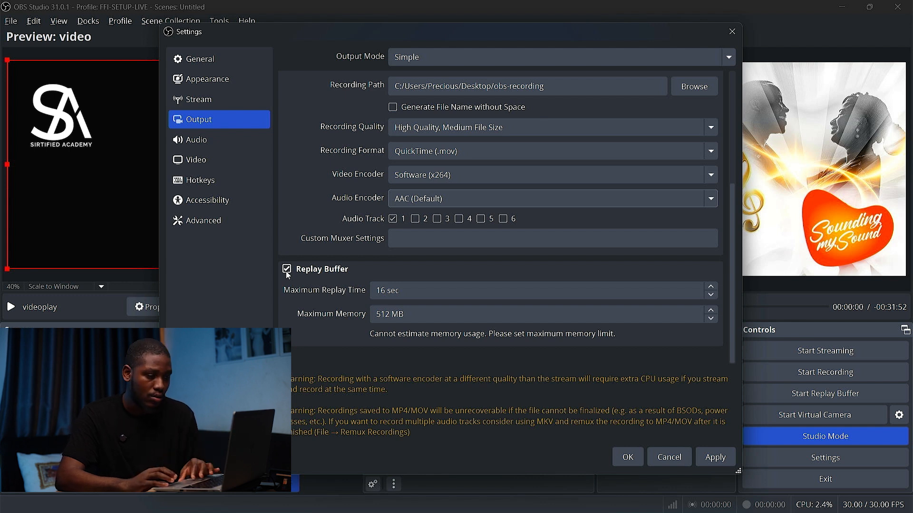
Switch the output mode to Advanced
{"action": "scroll", "coordinate": [288, 276], "scroll_direction": "up", "scroll_amount": 5}
{"action": "left_click", "coordinate": [499, 57]}
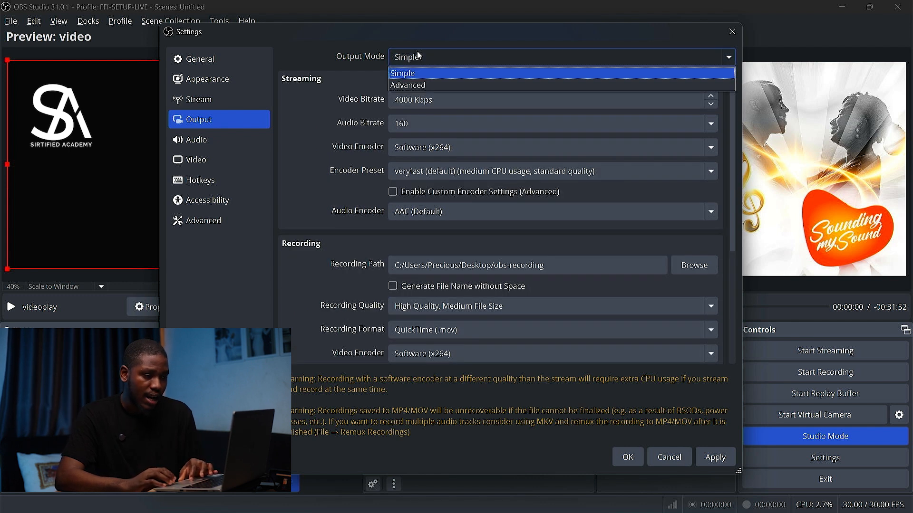
{"action": "left_click", "coordinate": [412, 89]}
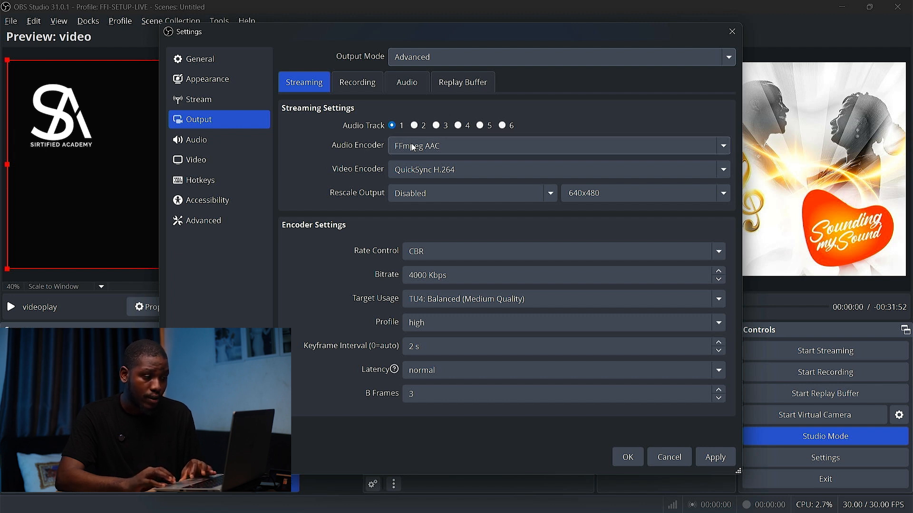
Set the streaming video encoder to QuickSync H.264 and open the Rescale Output options
{"action": "left_click", "coordinate": [429, 173]}
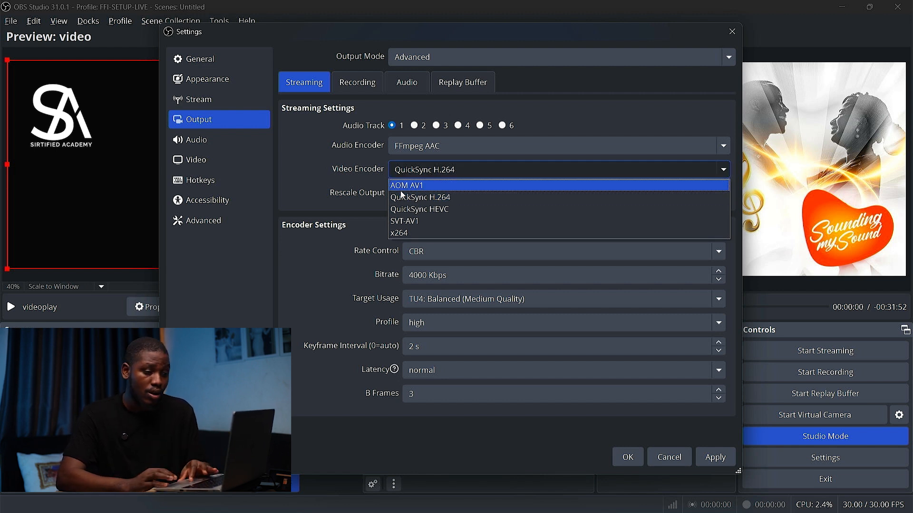
{"action": "left_click", "coordinate": [439, 204]}
{"action": "left_click", "coordinate": [434, 171]}
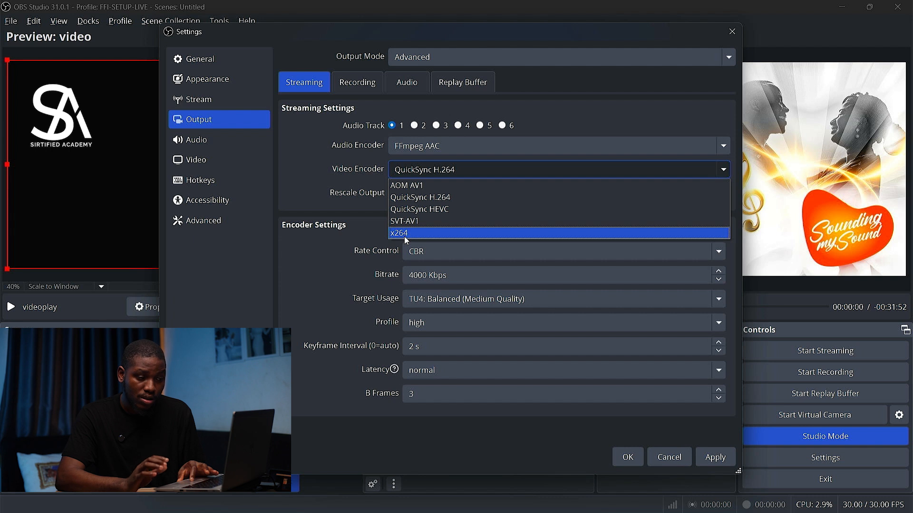
{"action": "left_click", "coordinate": [454, 198]}
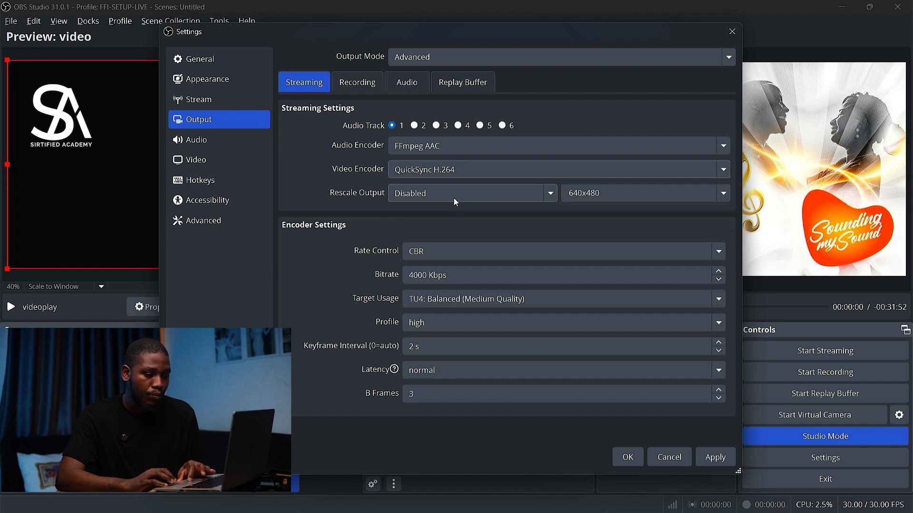
{"action": "left_click", "coordinate": [410, 193]}
{"action": "left_click", "coordinate": [411, 196]}
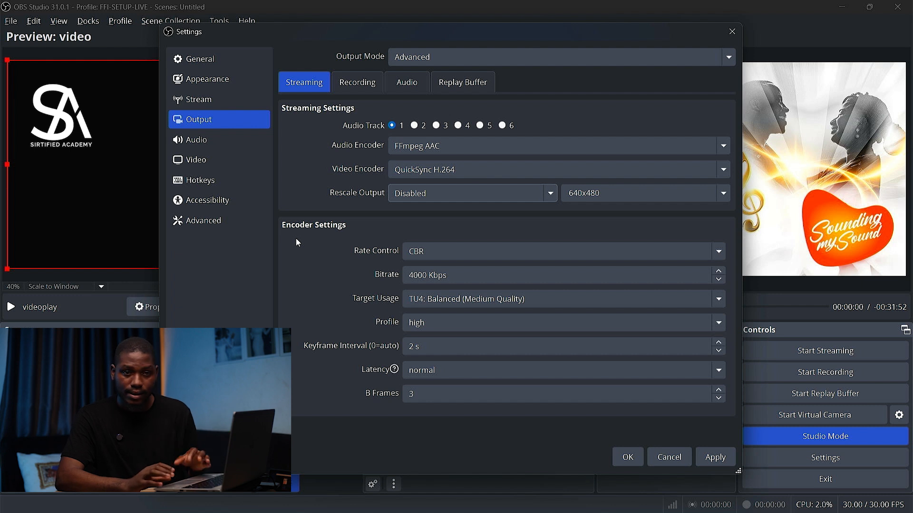
Review the streaming encoder settings: rate control, bitrate, target usage and keyframe interval
{"action": "left_click", "coordinate": [423, 258]}
{"action": "left_click", "coordinate": [421, 253]}
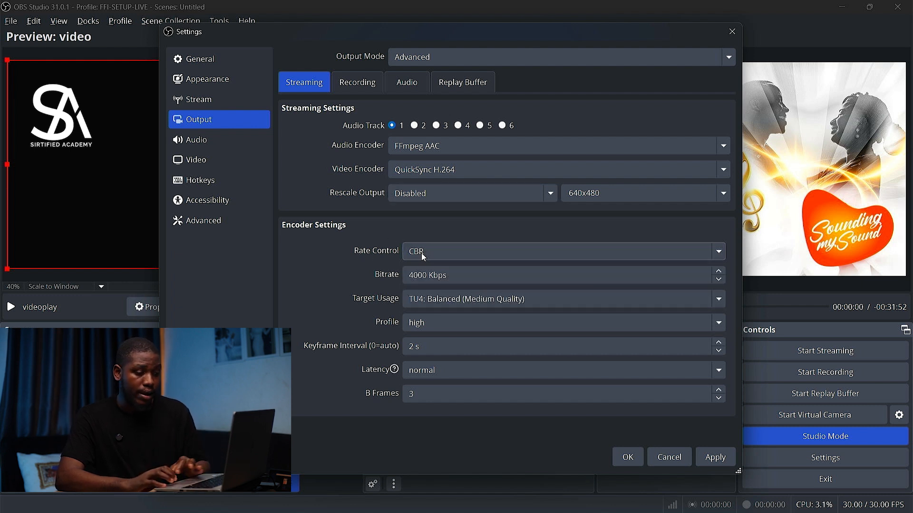
{"action": "left_click", "coordinate": [429, 276]}
{"action": "left_click", "coordinate": [434, 277]}
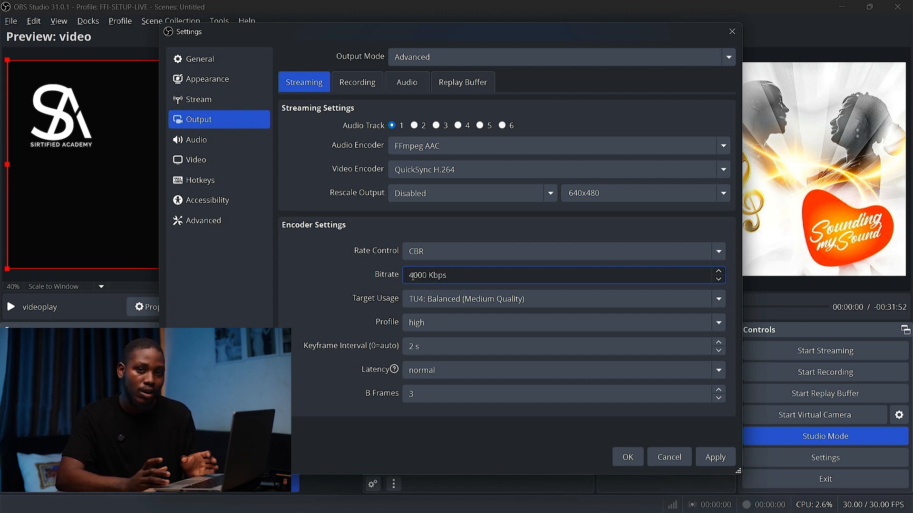
{"action": "left_click", "coordinate": [380, 279]}
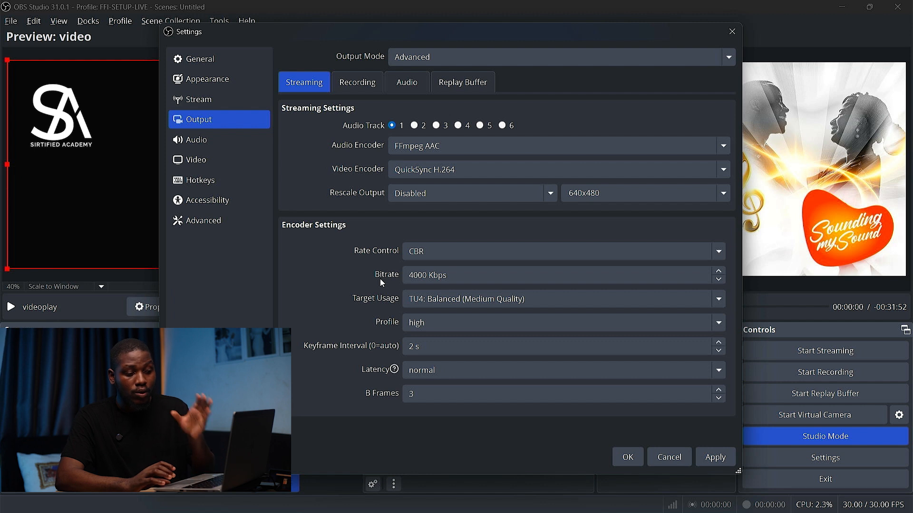
{"action": "left_click", "coordinate": [430, 274]}
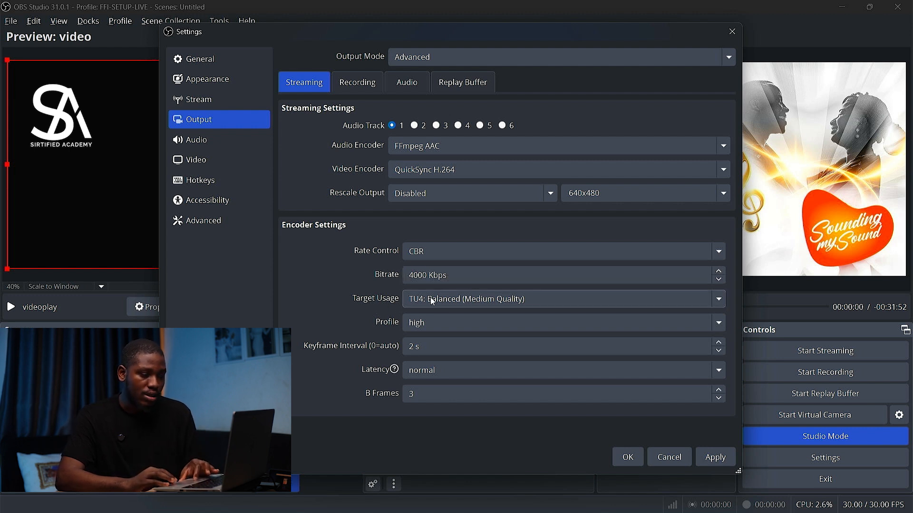
{"action": "left_click", "coordinate": [446, 299]}
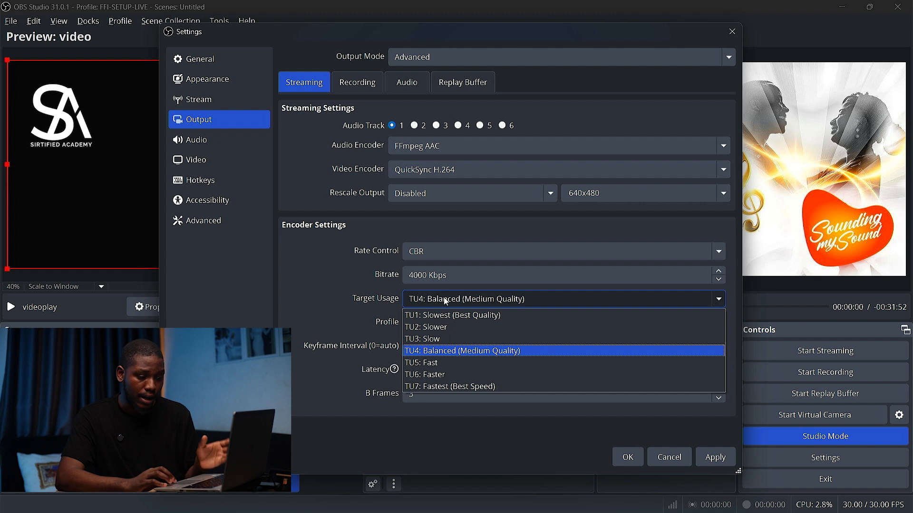
{"action": "left_click", "coordinate": [446, 299]}
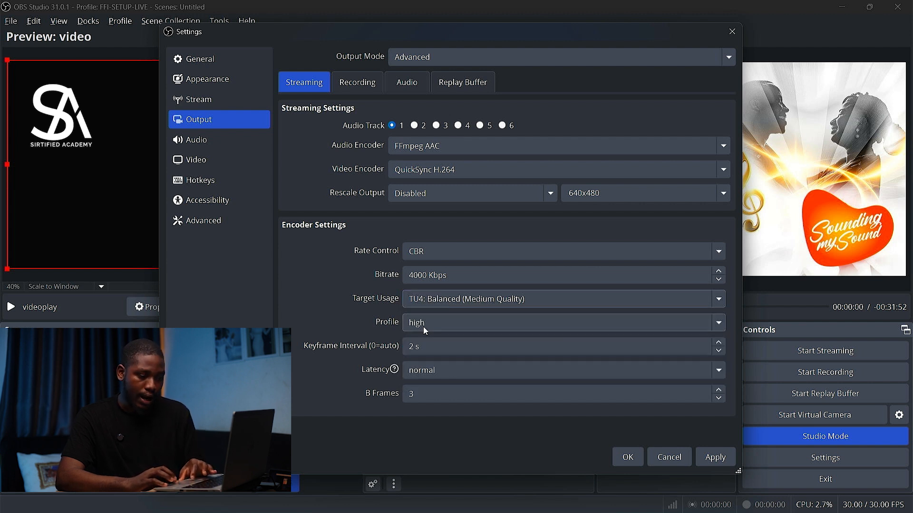
{"action": "left_click", "coordinate": [412, 347]}
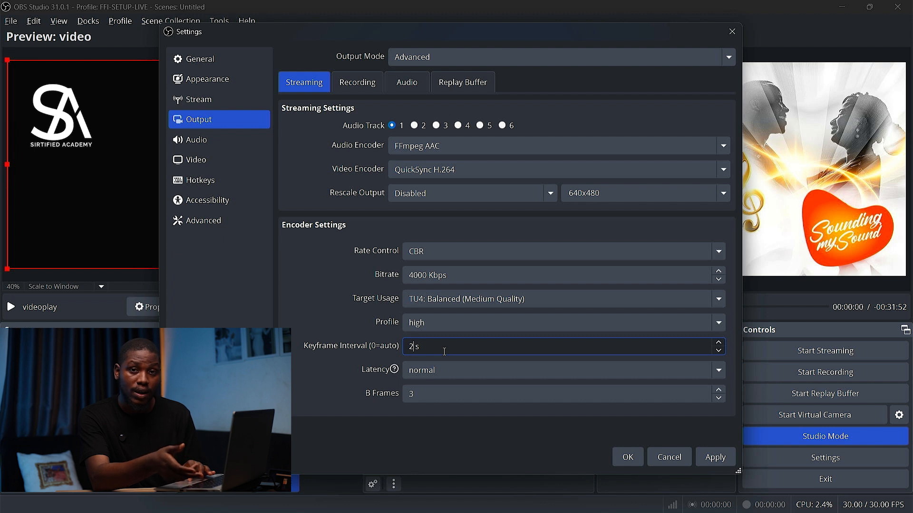
{"action": "left_click", "coordinate": [389, 351]}
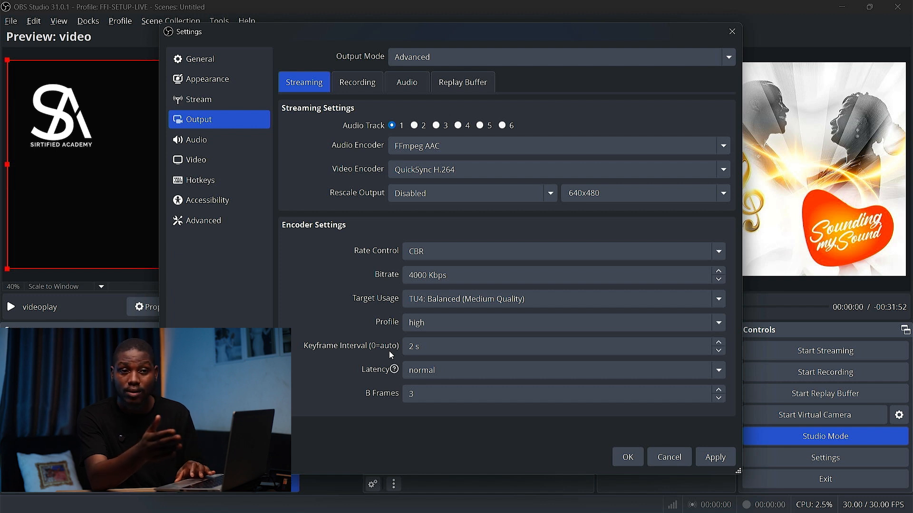
{"action": "left_click", "coordinate": [415, 351]}
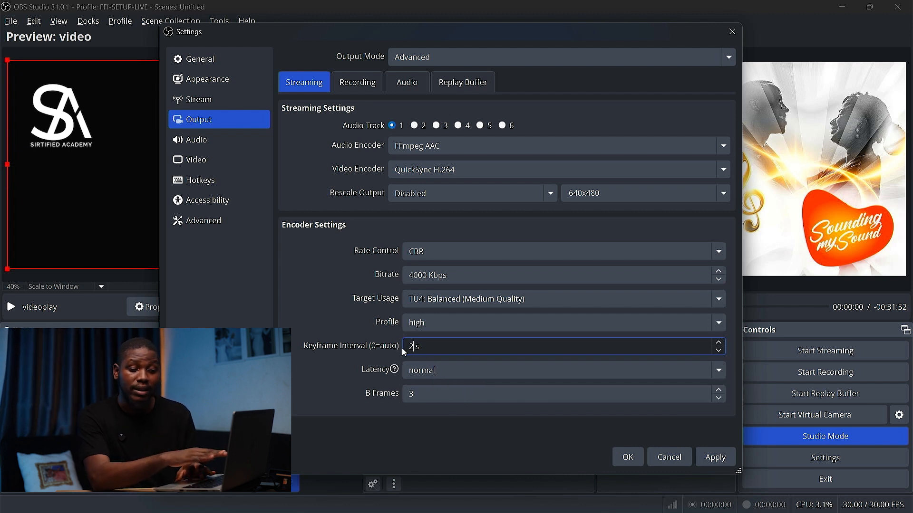
{"action": "left_click", "coordinate": [378, 354]}
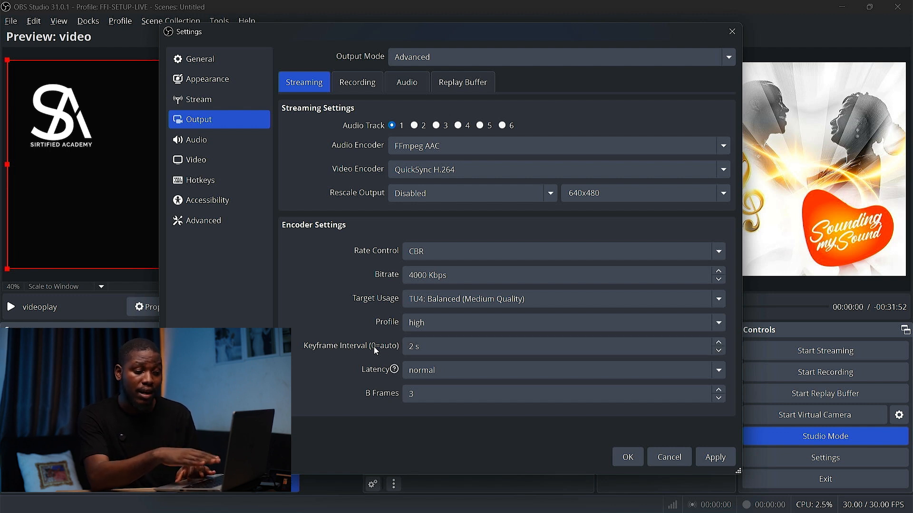
{"action": "left_click", "coordinate": [423, 350]}
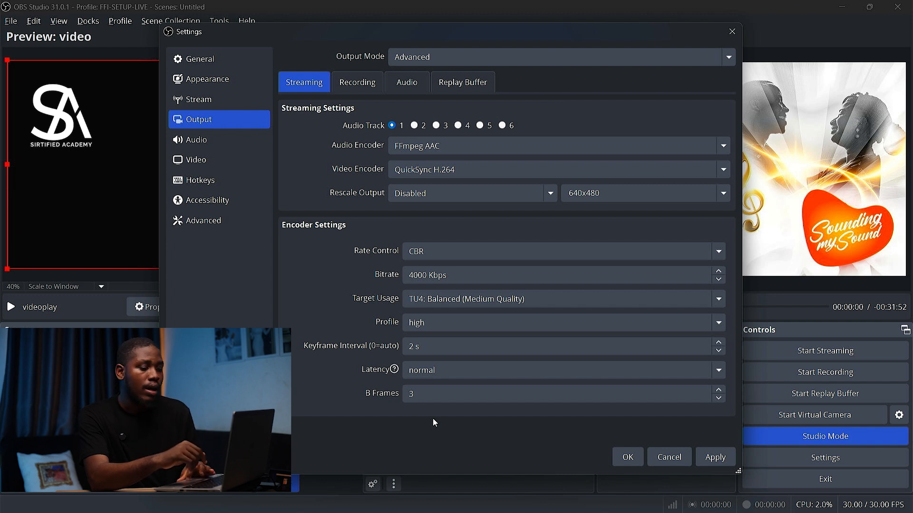
On the Recording tab, set the recording format to QuickTime (.mov)
{"action": "left_click", "coordinate": [357, 83]}
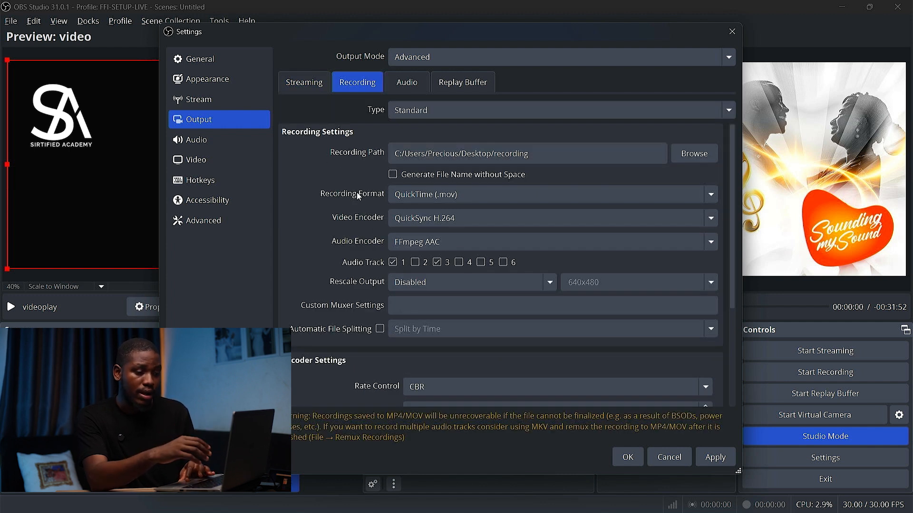
{"action": "left_click", "coordinate": [423, 198]}
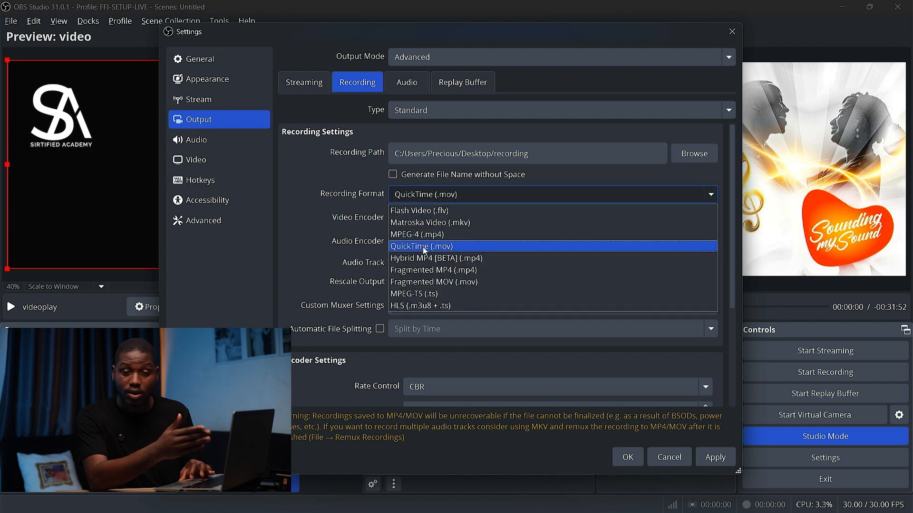
{"action": "left_click", "coordinate": [452, 223]}
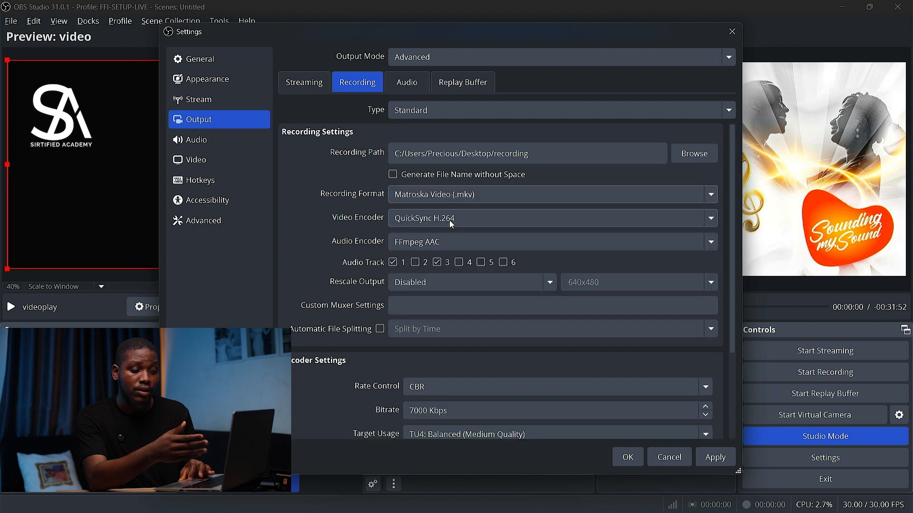
{"action": "left_click", "coordinate": [435, 199]}
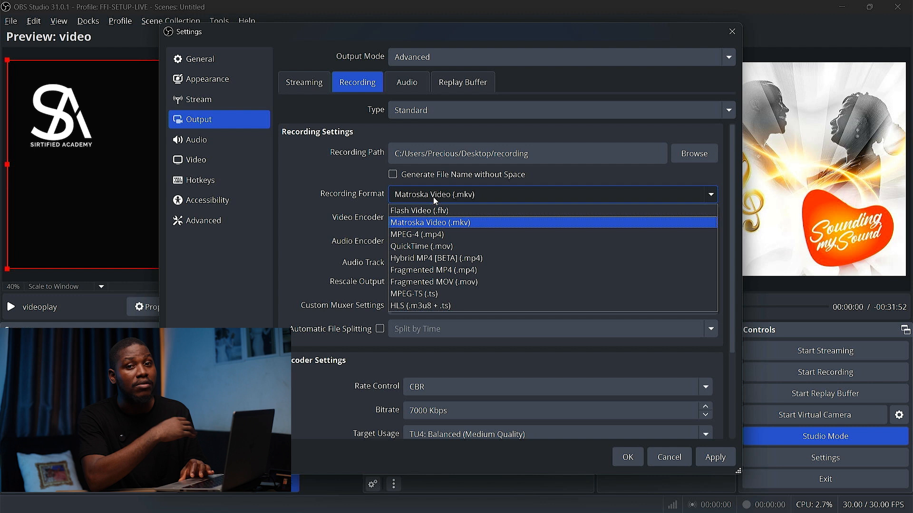
{"action": "left_click", "coordinate": [433, 198]}
{"action": "left_click", "coordinate": [434, 198]}
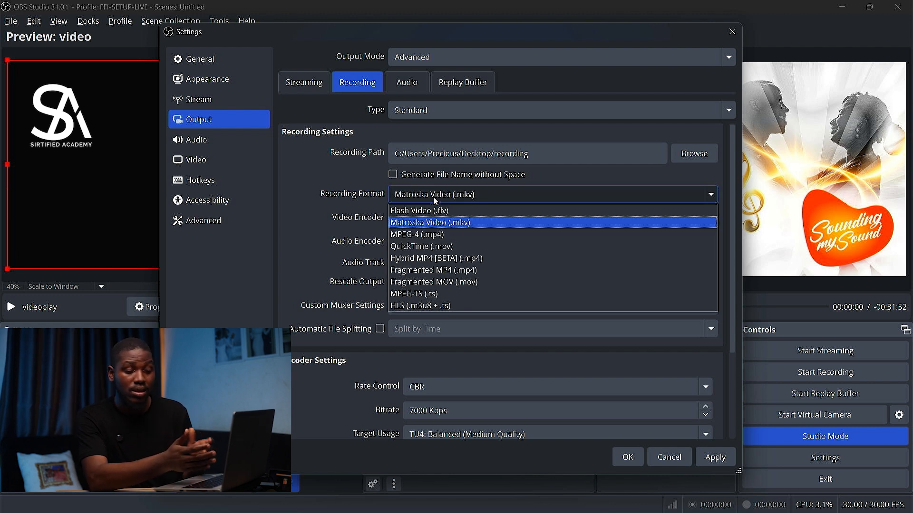
{"action": "left_click", "coordinate": [426, 247]}
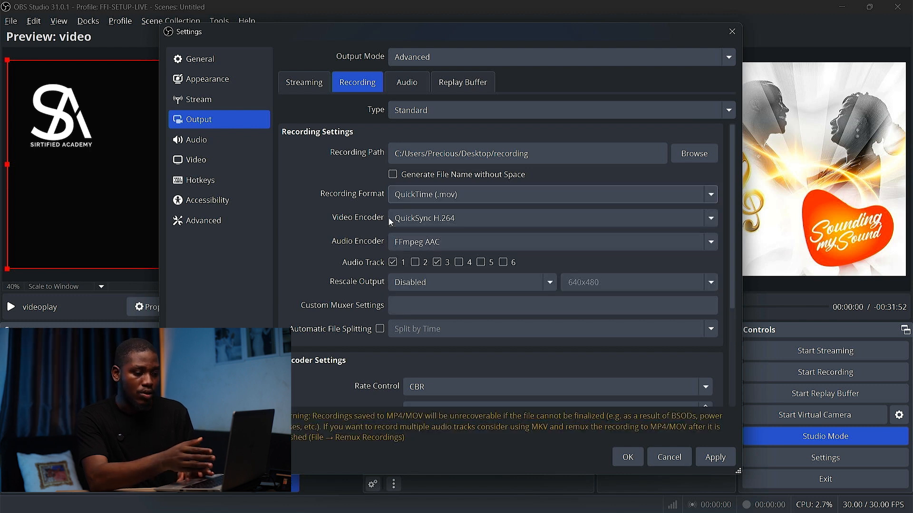
Review the recording video encoder and its encoder settings: bitrate, target usage and keyframe interval
{"action": "left_click", "coordinate": [407, 227]}
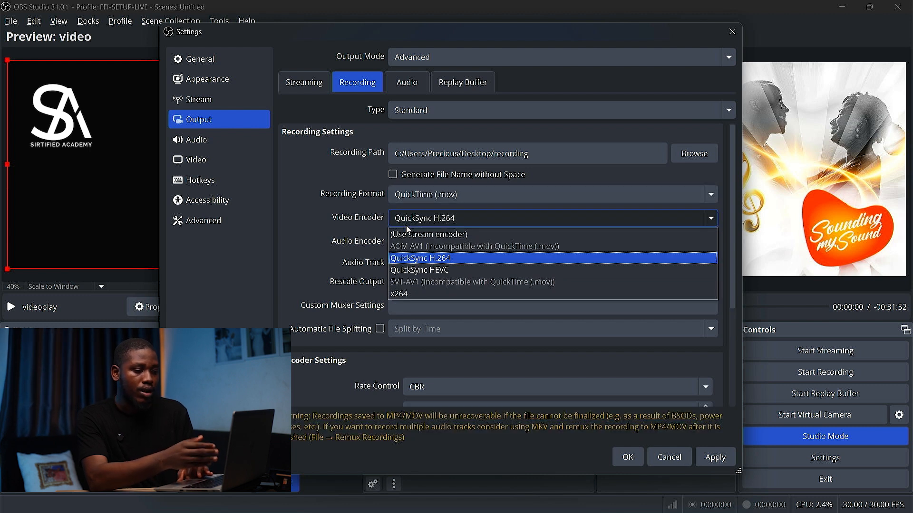
{"action": "left_click", "coordinate": [450, 259]}
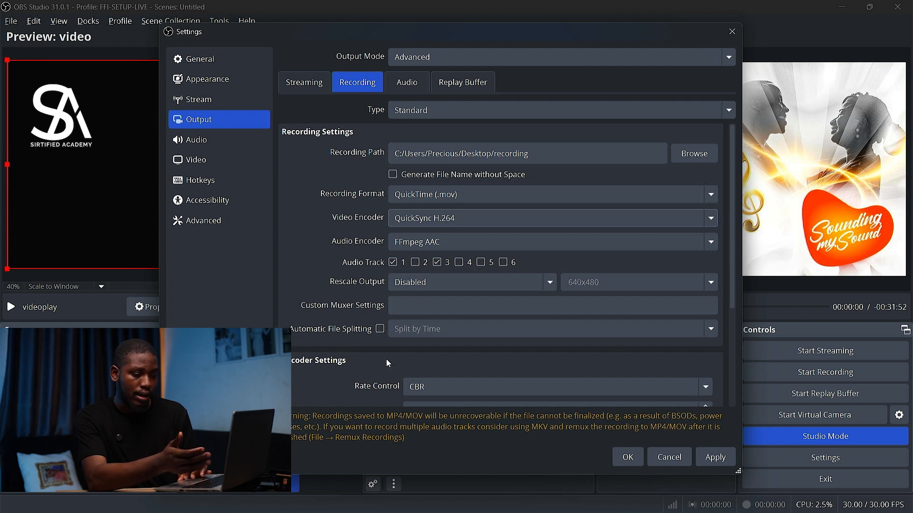
{"action": "scroll", "coordinate": [386, 363], "scroll_direction": "down", "scroll_amount": 3}
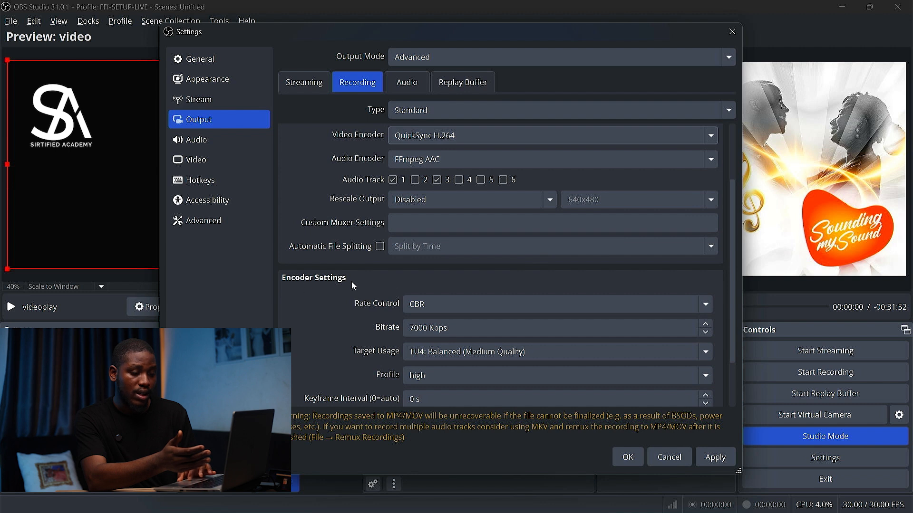
{"action": "scroll", "coordinate": [403, 299], "scroll_direction": "down", "scroll_amount": 2}
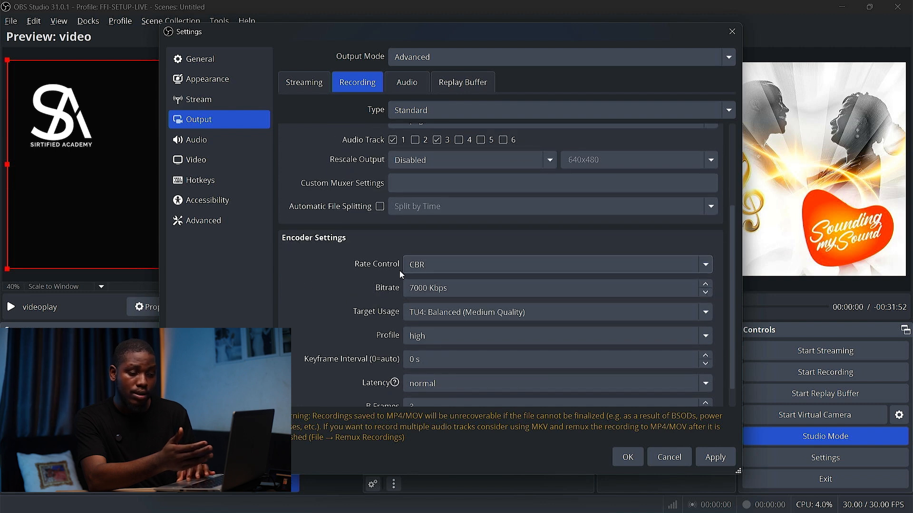
{"action": "left_click", "coordinate": [417, 287]}
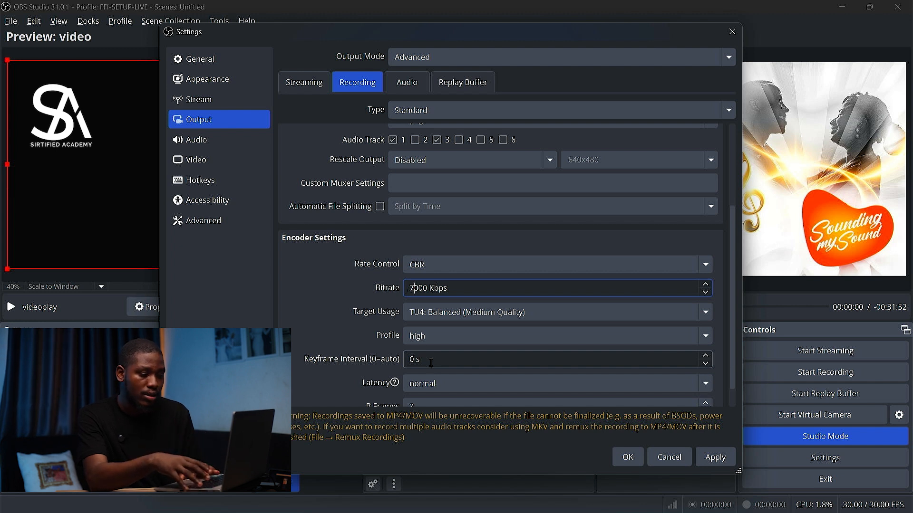
{"action": "left_click", "coordinate": [439, 316]}
{"action": "left_click", "coordinate": [438, 316]}
{"action": "scroll", "coordinate": [358, 354], "scroll_direction": "down", "scroll_amount": 1}
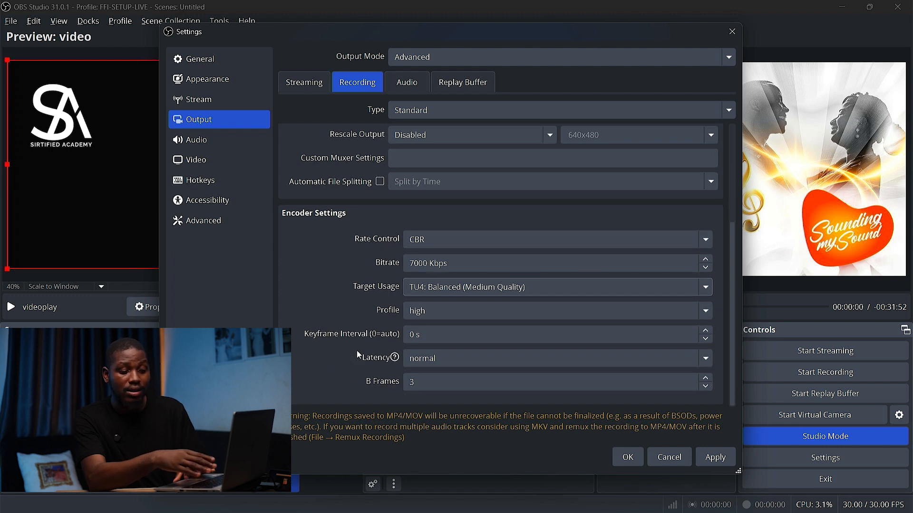
{"action": "left_click", "coordinate": [404, 335]}
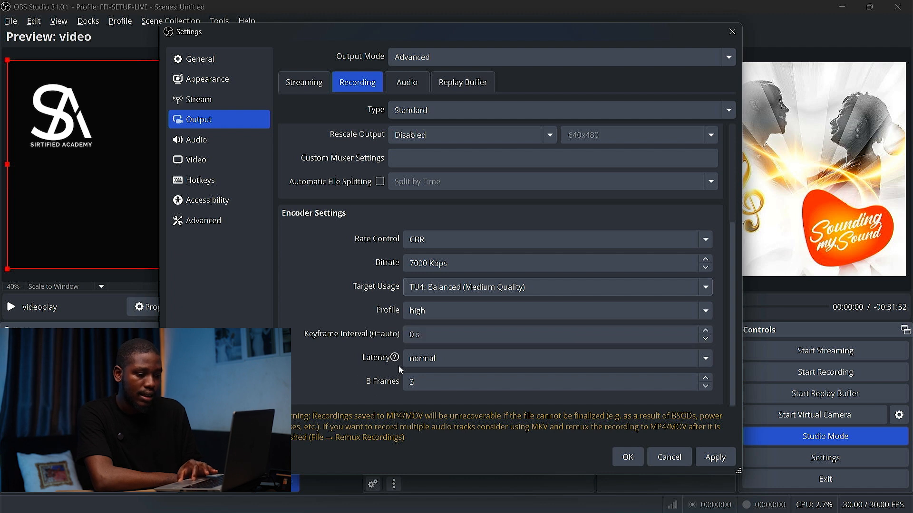
Check the audio tracks' bitrates and save the output settings, closing the Settings dialog
{"action": "left_click", "coordinate": [406, 84]}
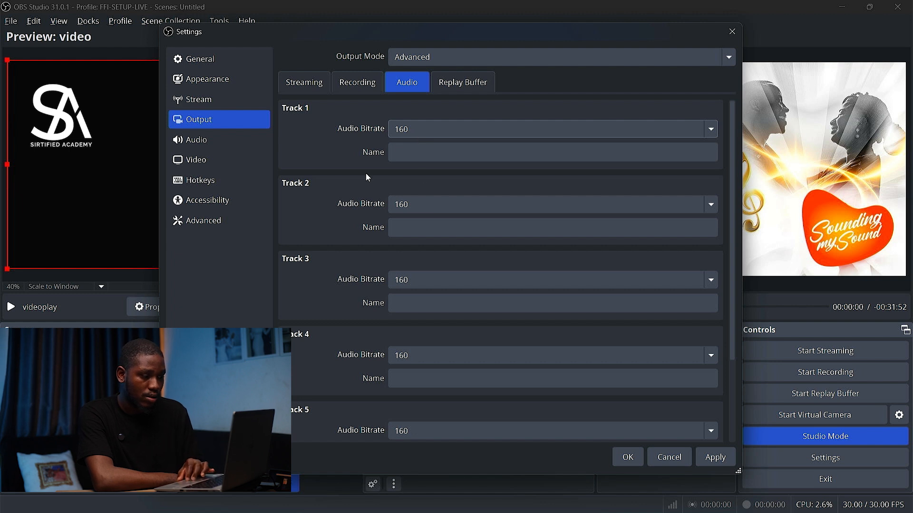
{"action": "scroll", "coordinate": [368, 178], "scroll_direction": "down", "scroll_amount": 3}
{"action": "scroll", "coordinate": [368, 177], "scroll_direction": "up", "scroll_amount": 3}
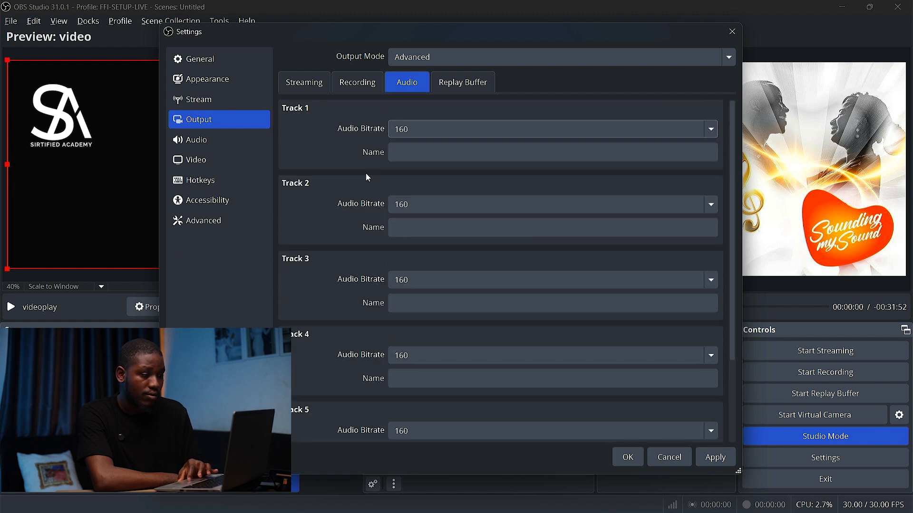
{"action": "left_click", "coordinate": [459, 85]}
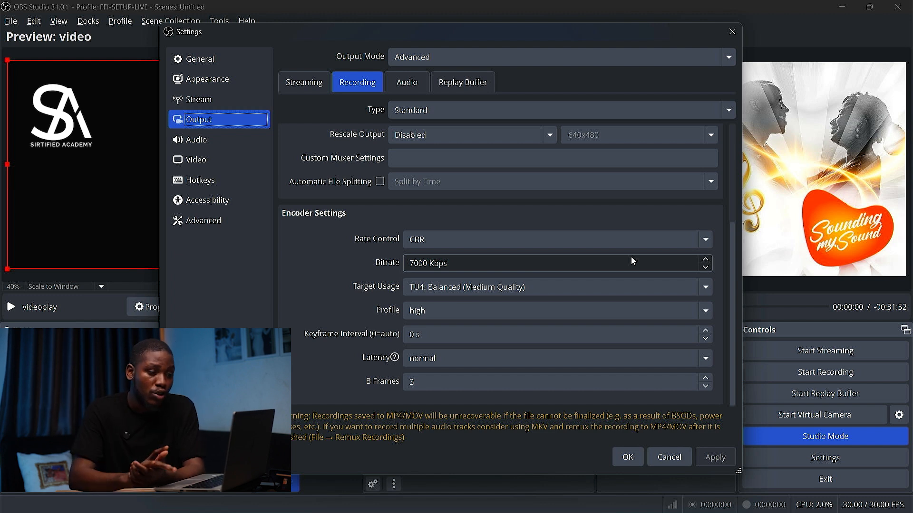
{"action": "left_click", "coordinate": [632, 459]}
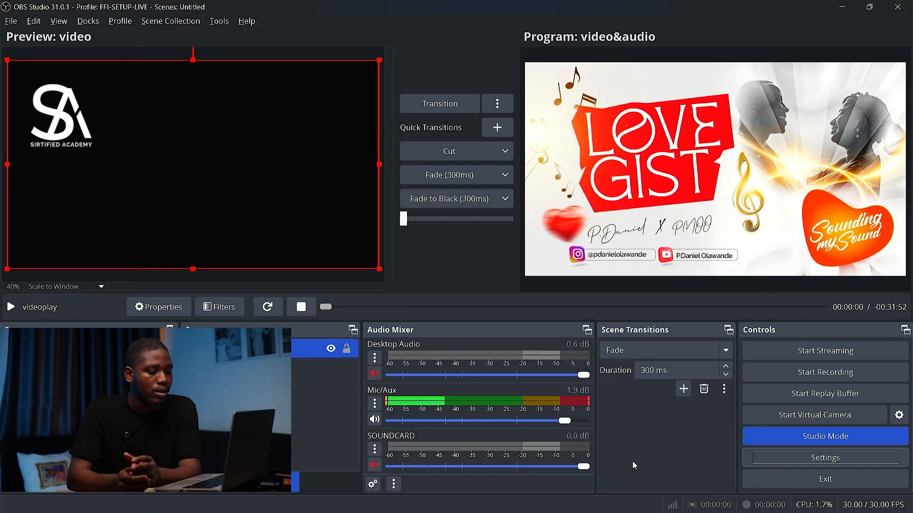